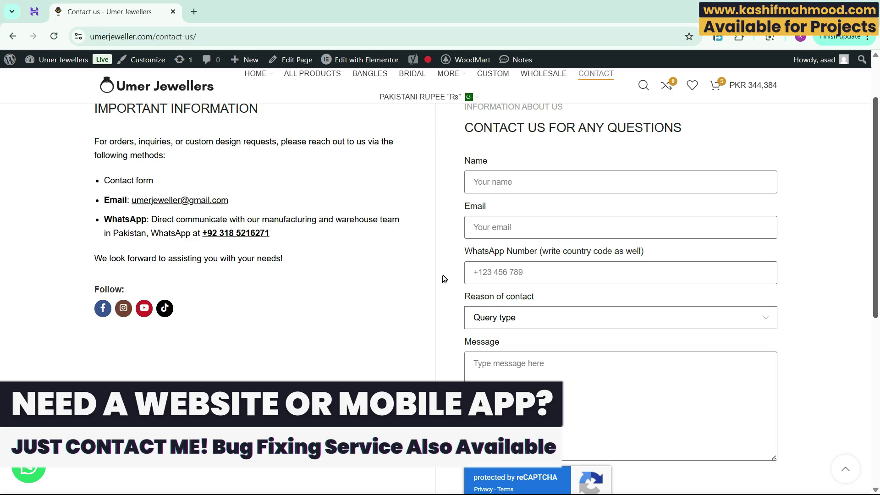
{"action": "scroll", "coordinate": [447, 282], "scroll_direction": "down", "scroll_amount": 1}
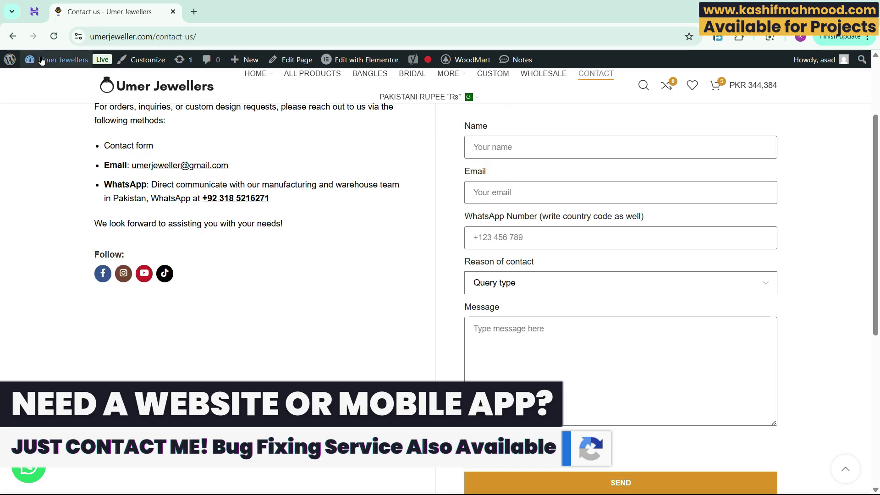
From the admin dashboard, activate the WP Mail SMTP plugin and open its settings page
{"action": "left_click", "coordinate": [52, 82]}
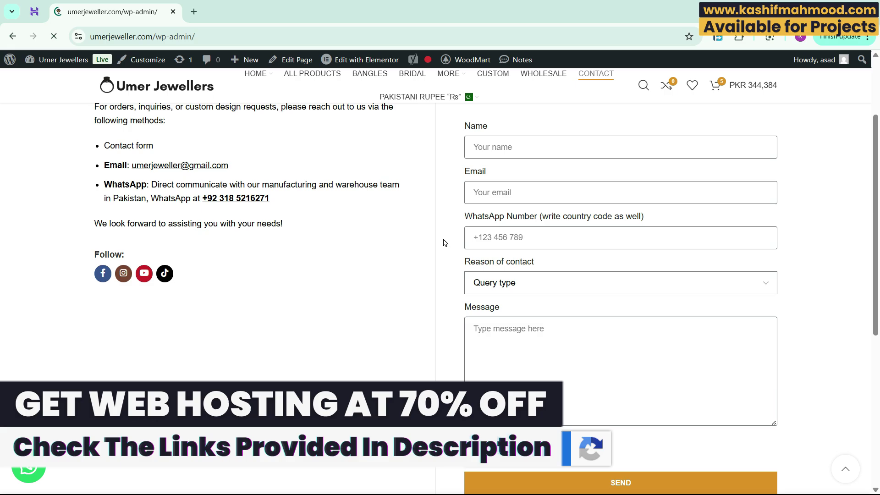
{"action": "type", "text": "s"}
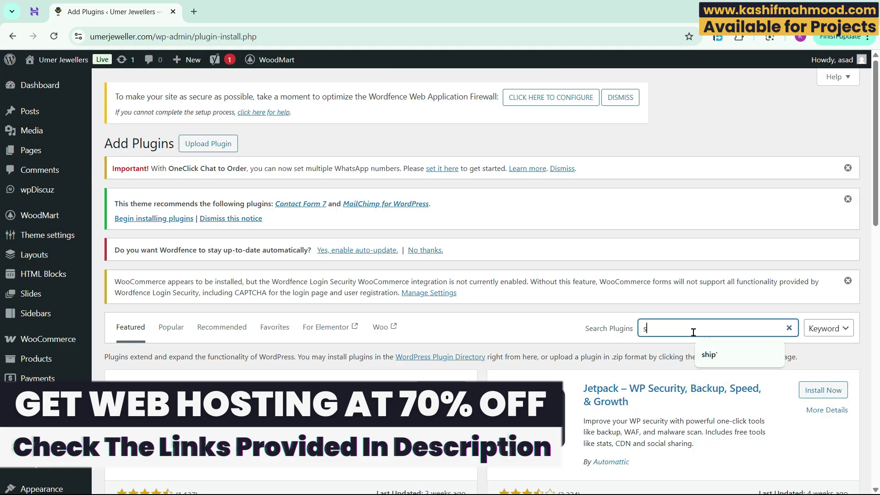
{"action": "type", "text": "mtp"}
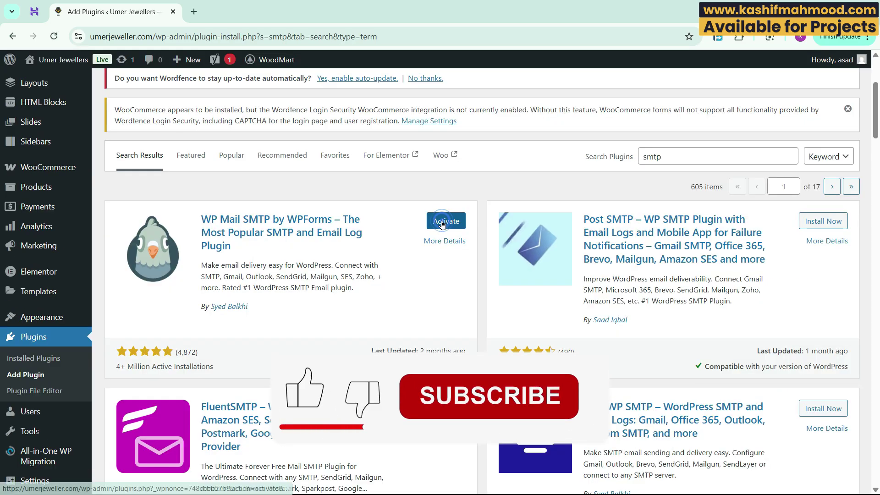
{"action": "left_click", "coordinate": [447, 165]}
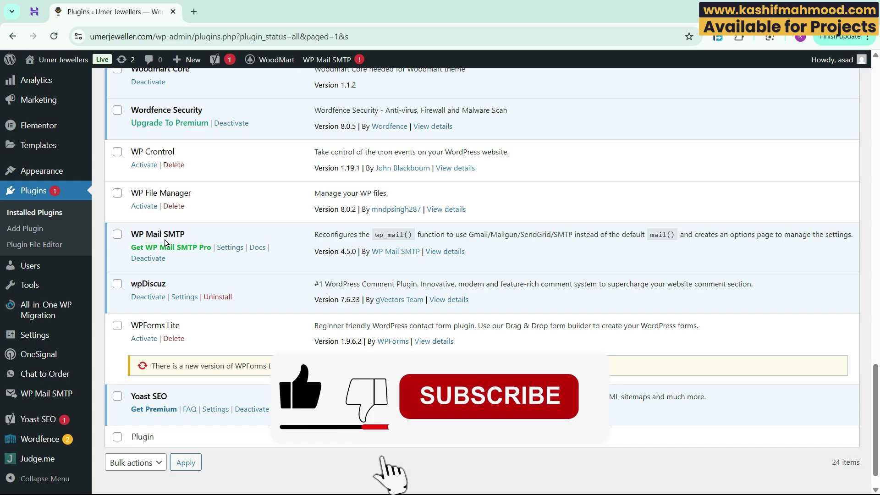
{"action": "left_click", "coordinate": [231, 248]}
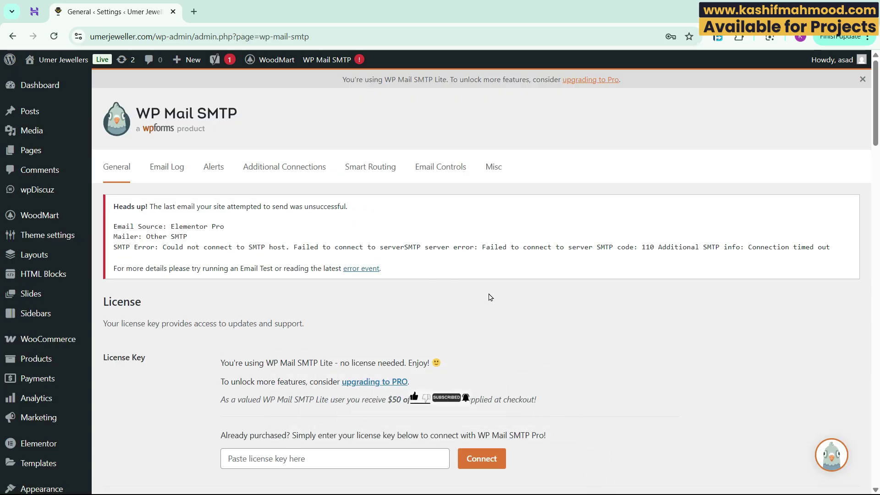
{"action": "scroll", "coordinate": [481, 297], "scroll_direction": "down", "scroll_amount": 1}
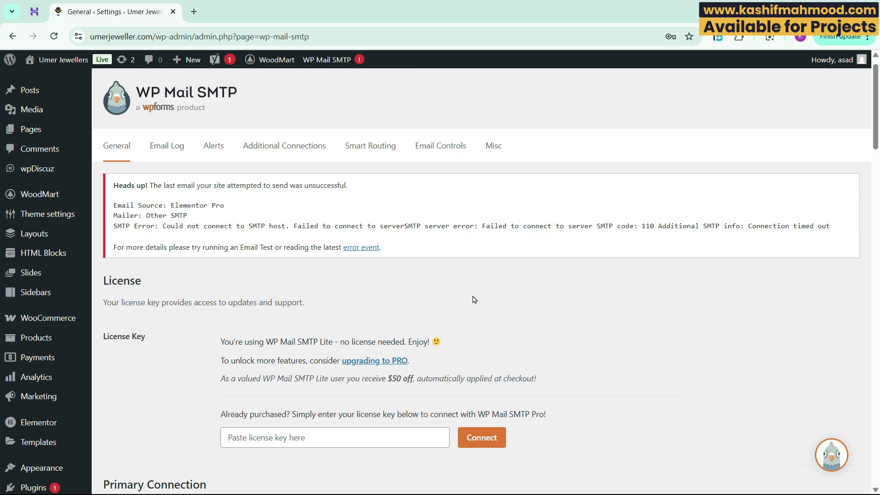
{"action": "scroll", "coordinate": [471, 299], "scroll_direction": "down", "scroll_amount": 1}
{"action": "scroll", "coordinate": [426, 302], "scroll_direction": "down", "scroll_amount": 3}
{"action": "scroll", "coordinate": [531, 301], "scroll_direction": "down", "scroll_amount": 1}
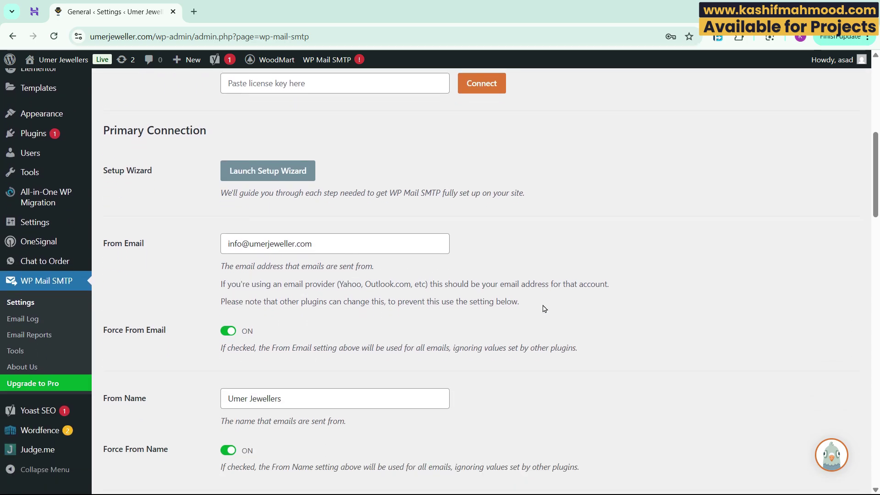
{"action": "scroll", "coordinate": [544, 252], "scroll_direction": "down", "scroll_amount": 1}
{"action": "left_click_drag", "start_coordinate": [228, 159], "coordinate": [346, 160]}
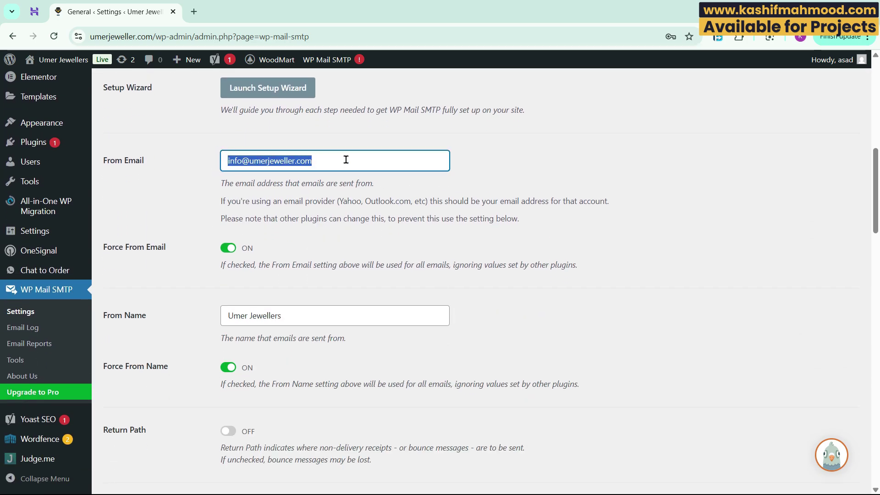
{"action": "left_click", "coordinate": [185, 182]}
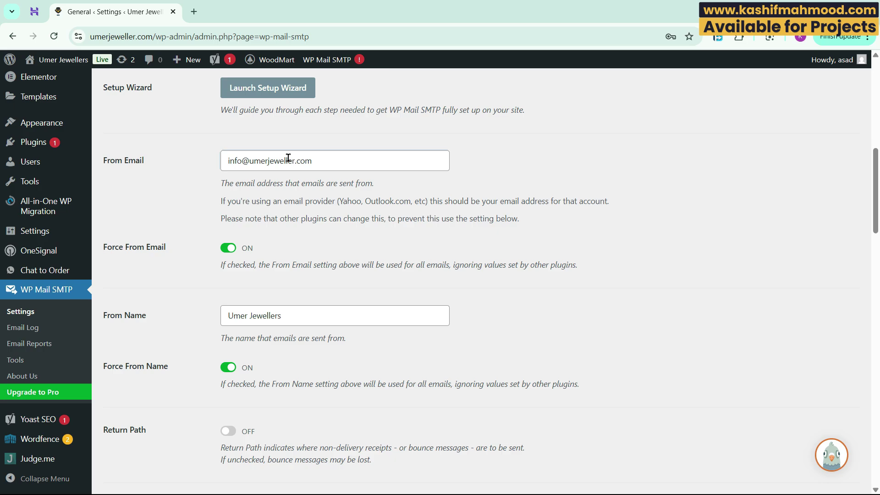
{"action": "triple_click", "coordinate": [328, 156]}
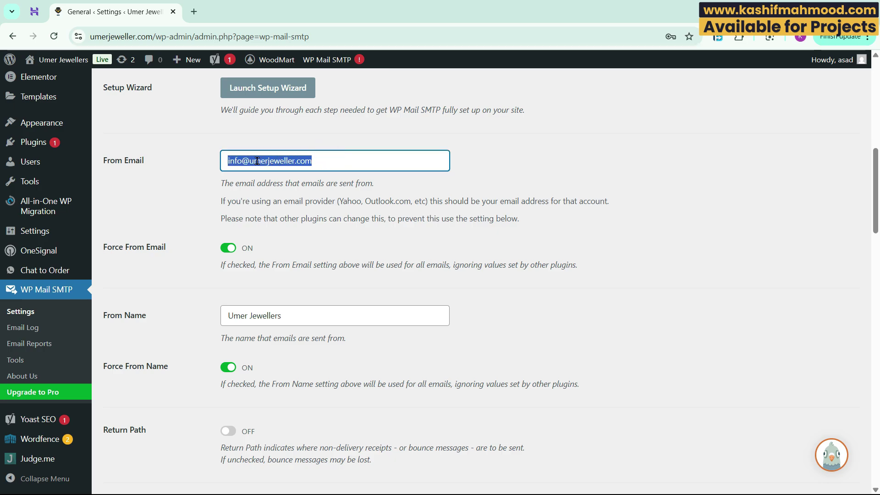
{"action": "left_click_drag", "start_coordinate": [250, 161], "coordinate": [332, 161]}
{"action": "left_click_drag", "start_coordinate": [229, 160], "coordinate": [318, 160]}
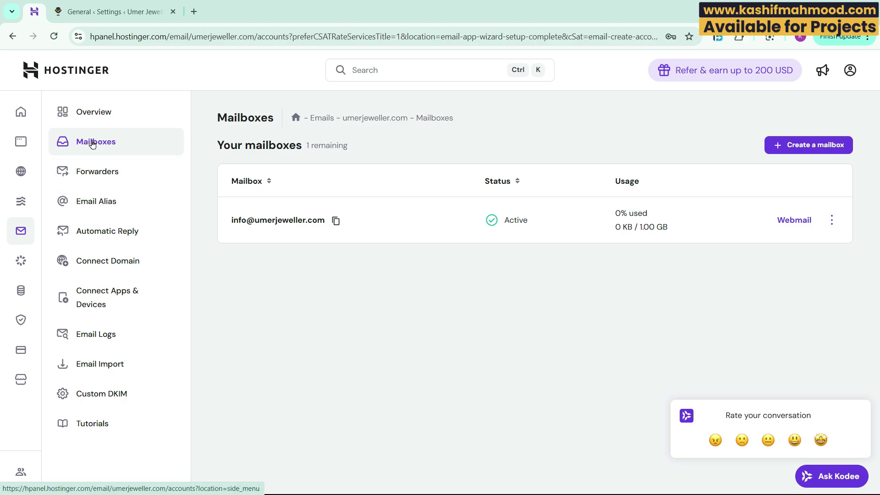
Preview the new-mailbox form's autofilled name and password, then go back to Mailboxes
{"action": "left_click", "coordinate": [810, 146]}
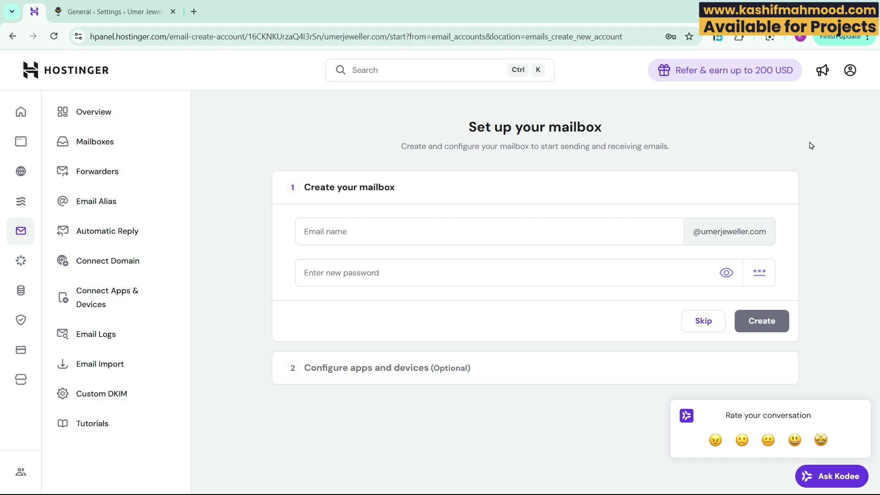
{"action": "left_click_drag", "start_coordinate": [395, 232], "coordinate": [282, 238]}
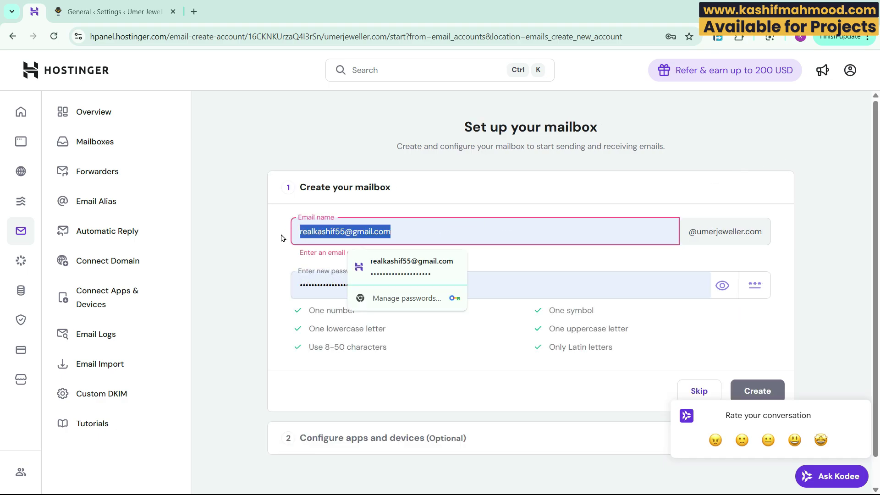
{"action": "type", "text": "info"}
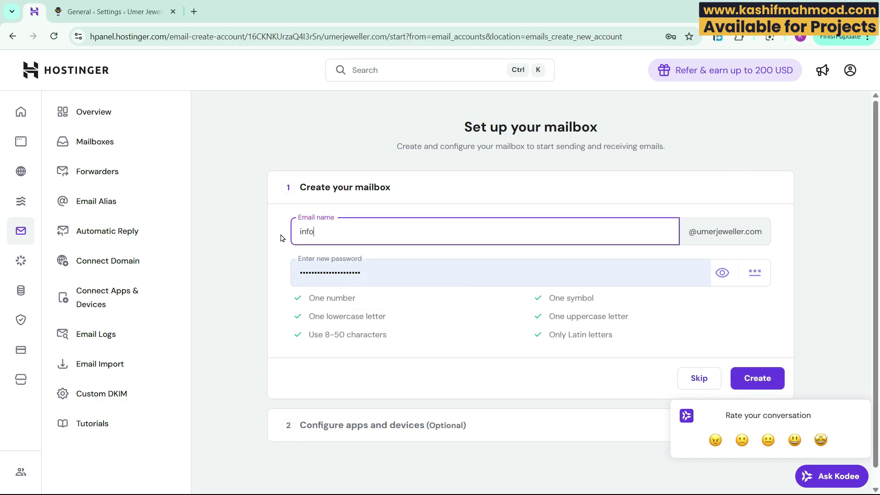
{"action": "double_click", "coordinate": [397, 273]}
{"action": "left_click", "coordinate": [245, 280]}
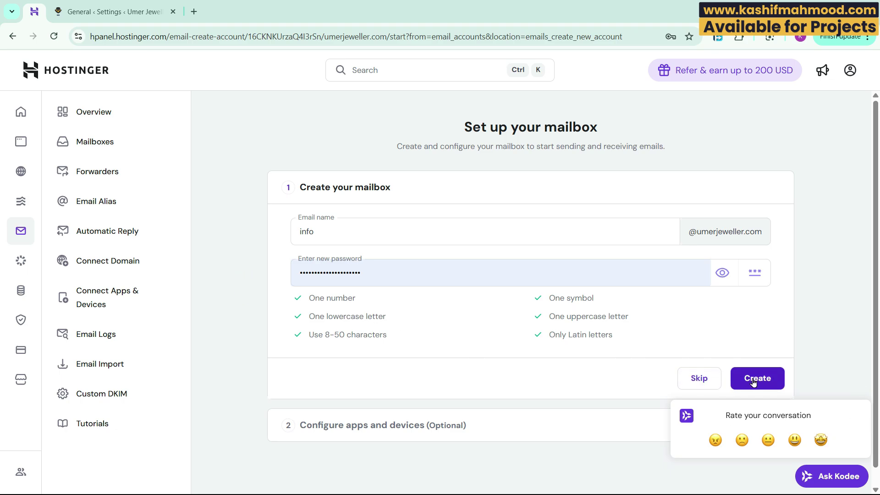
{"action": "left_click", "coordinate": [115, 142]}
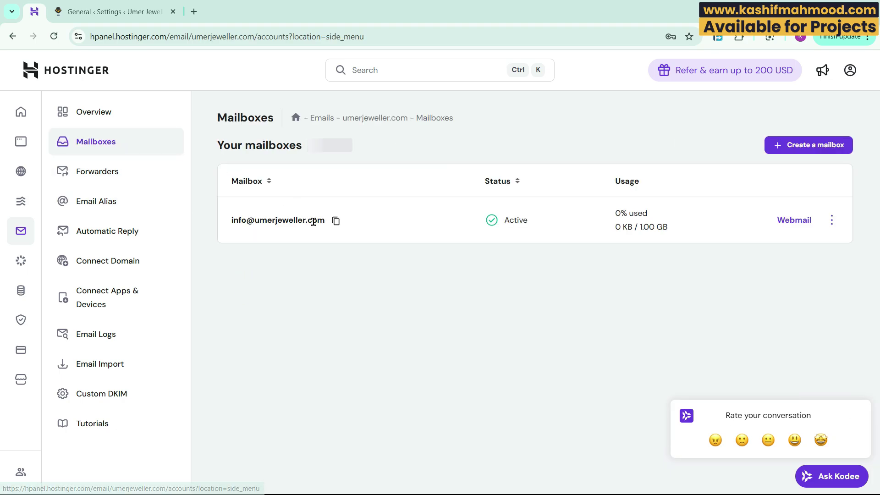
Check the MX, SPF and DKIM records on the umerjeweller.com Connect Domain page
{"action": "left_click", "coordinate": [354, 261]}
{"action": "left_click", "coordinate": [487, 261]}
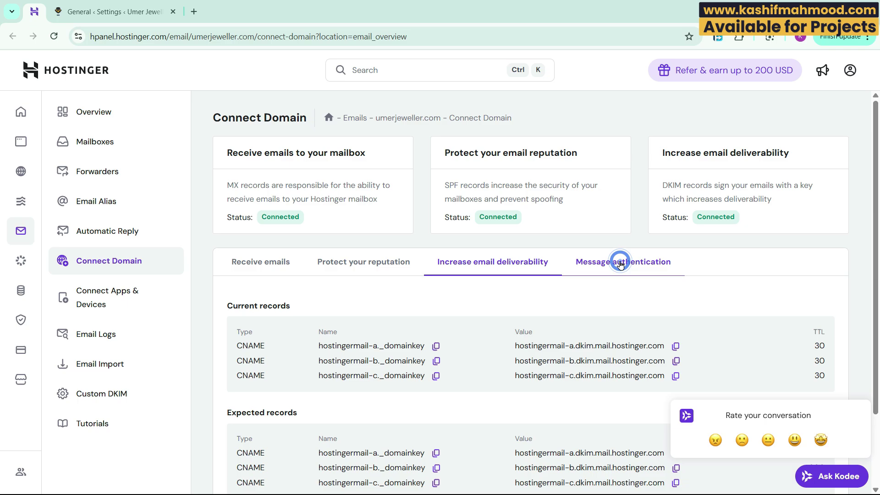
{"action": "left_click", "coordinate": [620, 261]}
{"action": "left_click", "coordinate": [496, 266]}
{"action": "left_click", "coordinate": [397, 262]}
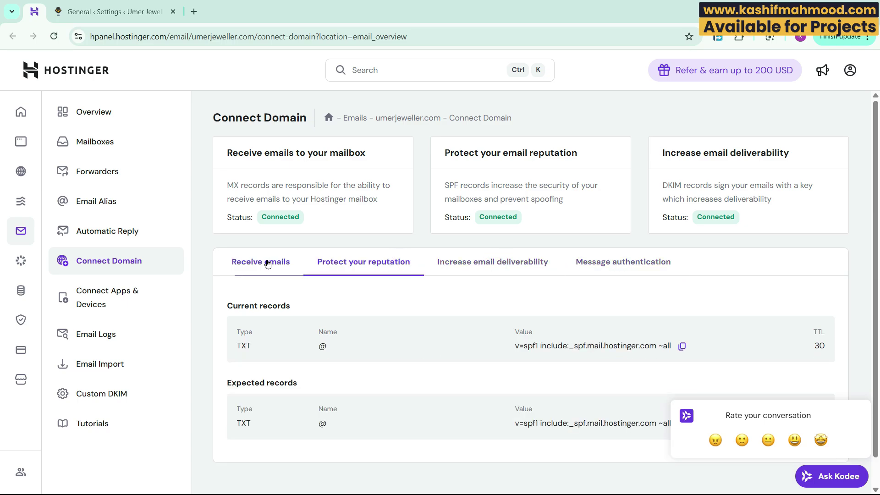
{"action": "left_click", "coordinate": [267, 262]}
{"action": "scroll", "coordinate": [454, 295], "scroll_direction": "down", "scroll_amount": 1}
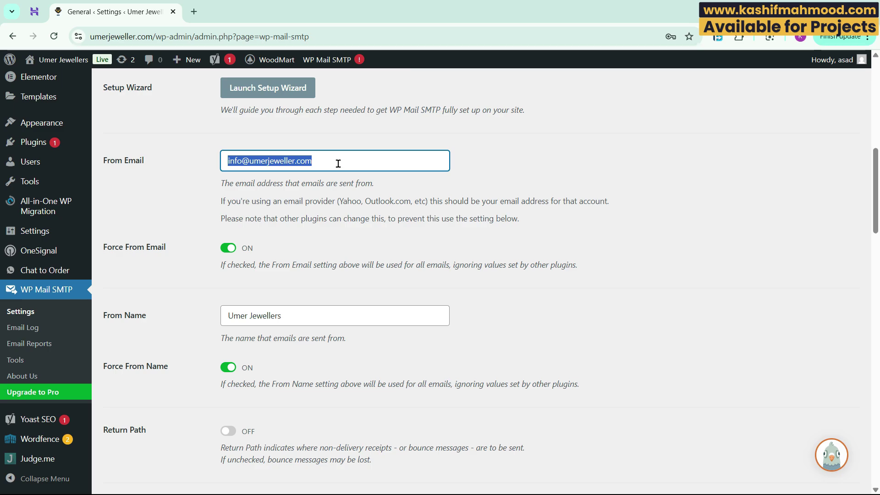
Review the 'Umer Jewellers' From Name, keep Other SMTP as mailer, and select the SMTP host
{"action": "left_click", "coordinate": [345, 204]}
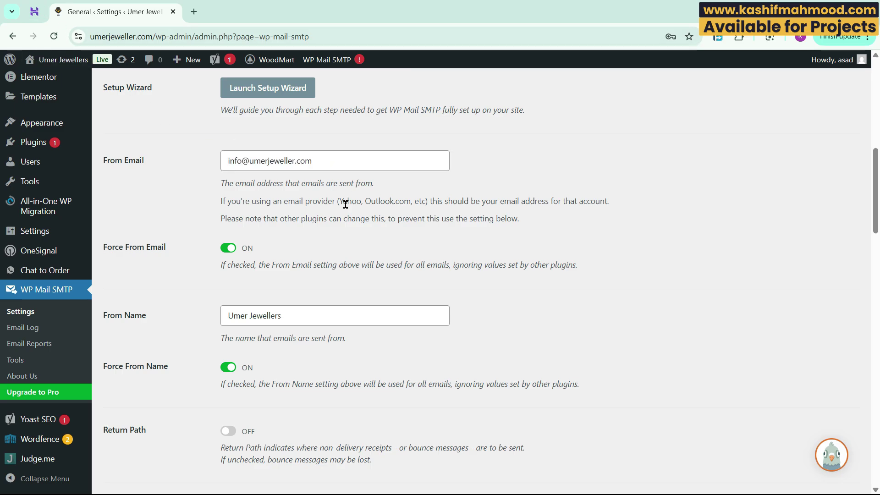
{"action": "left_click_drag", "start_coordinate": [291, 311], "coordinate": [191, 317]}
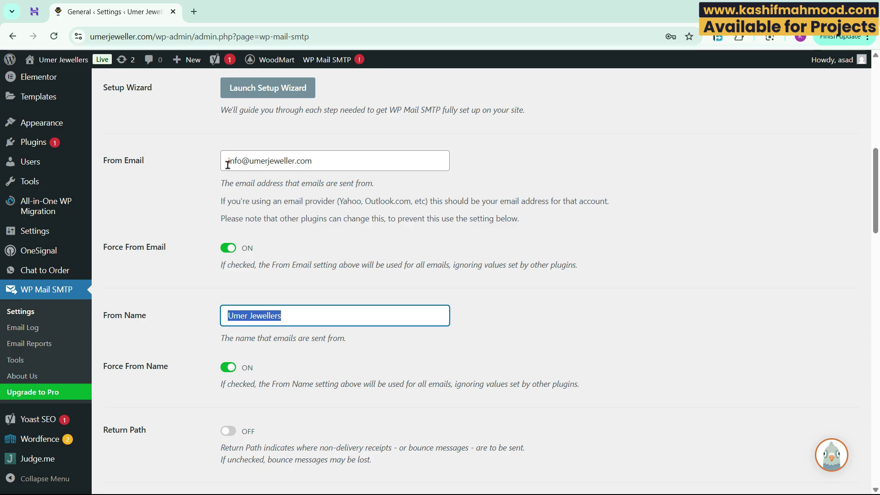
{"action": "scroll", "coordinate": [248, 165], "scroll_direction": "down", "scroll_amount": 4}
{"action": "scroll", "coordinate": [268, 223], "scroll_direction": "down", "scroll_amount": 4}
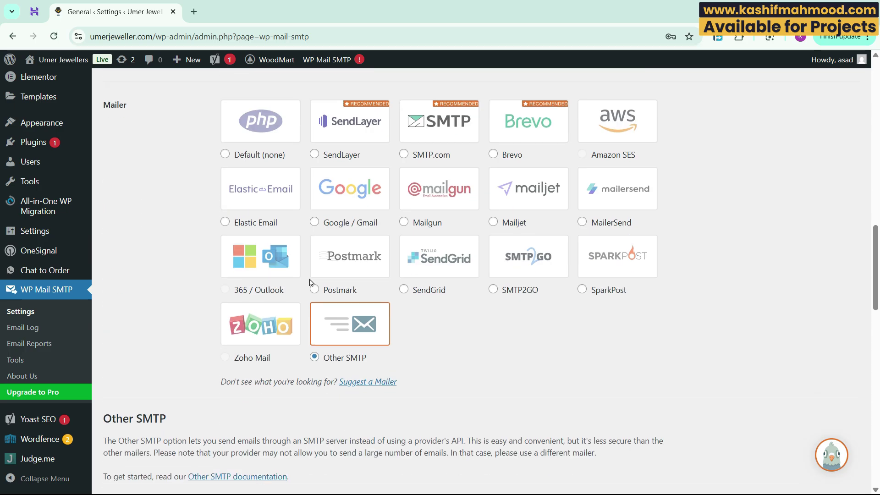
{"action": "scroll", "coordinate": [331, 275], "scroll_direction": "up", "scroll_amount": 3}
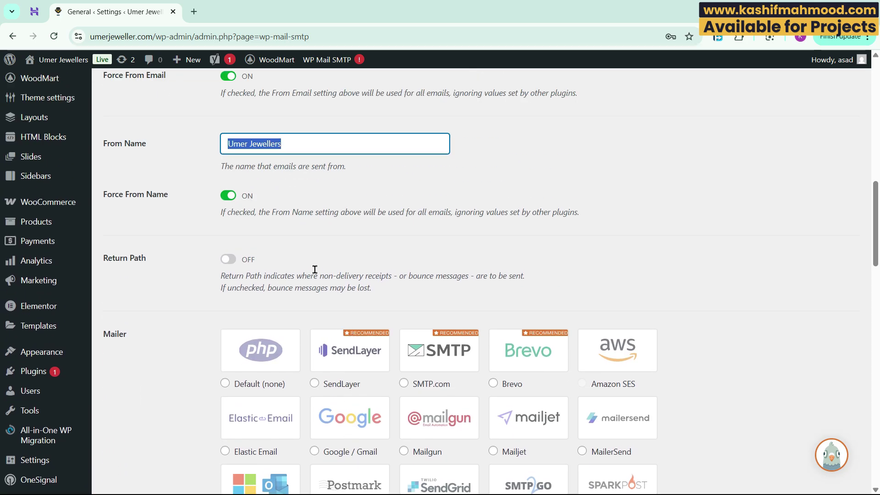
{"action": "scroll", "coordinate": [227, 203], "scroll_direction": "up", "scroll_amount": 2}
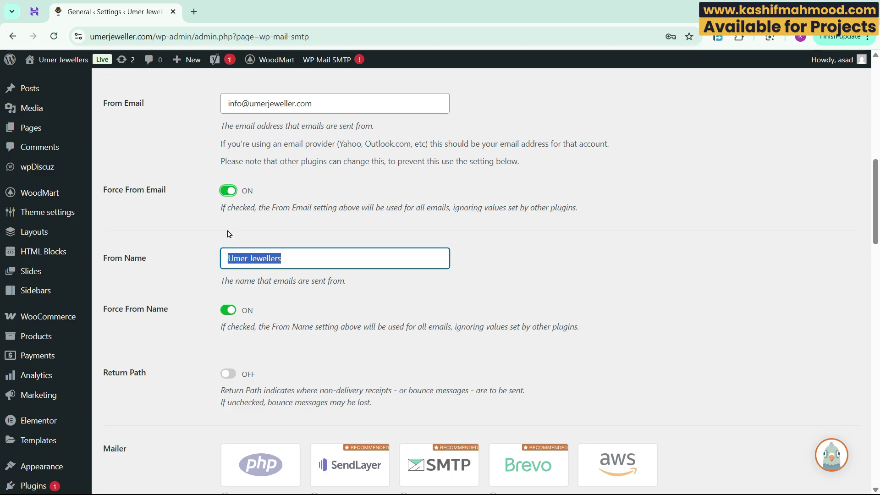
{"action": "scroll", "coordinate": [275, 313], "scroll_direction": "down", "scroll_amount": 5}
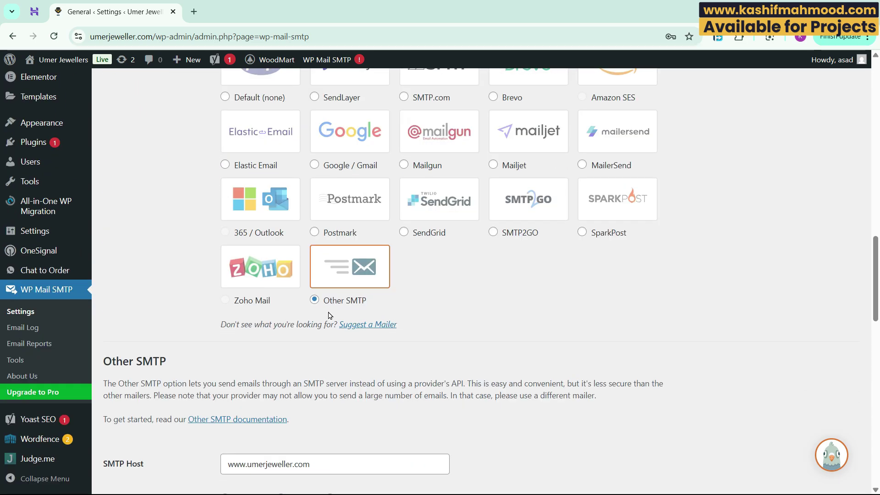
{"action": "left_click", "coordinate": [340, 287]}
{"action": "scroll", "coordinate": [340, 285], "scroll_direction": "down", "scroll_amount": 2}
{"action": "left_click_drag", "start_coordinate": [227, 292], "coordinate": [337, 292]}
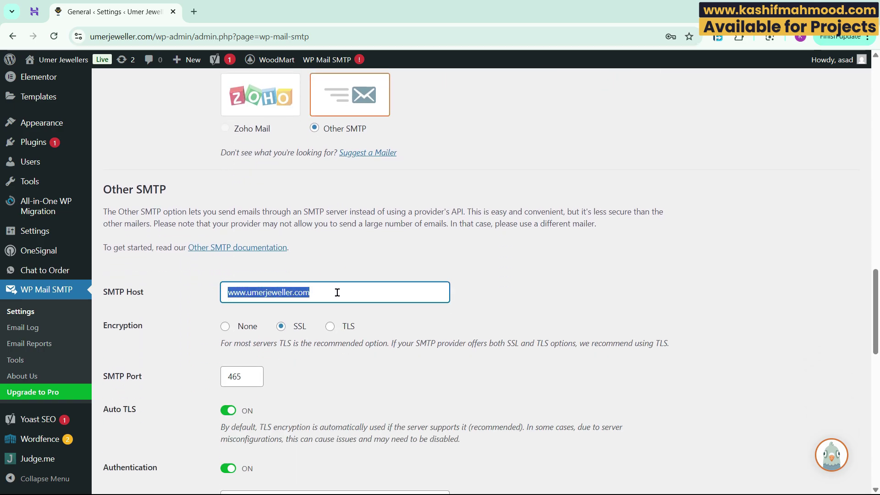
Copy smtp.hostinger.com from Hostinger's outgoing server details into the SMTP Host field
{"action": "key", "text": "ctrl+shift+Tab"}
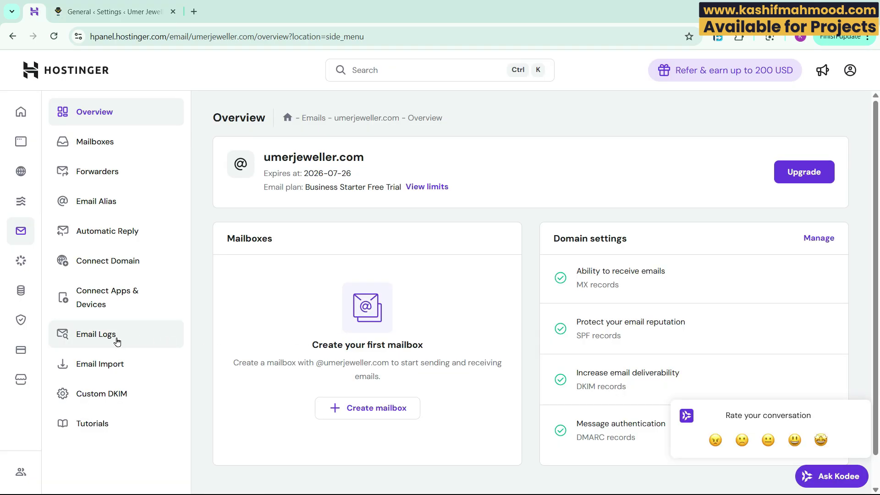
{"action": "left_click", "coordinate": [108, 300]}
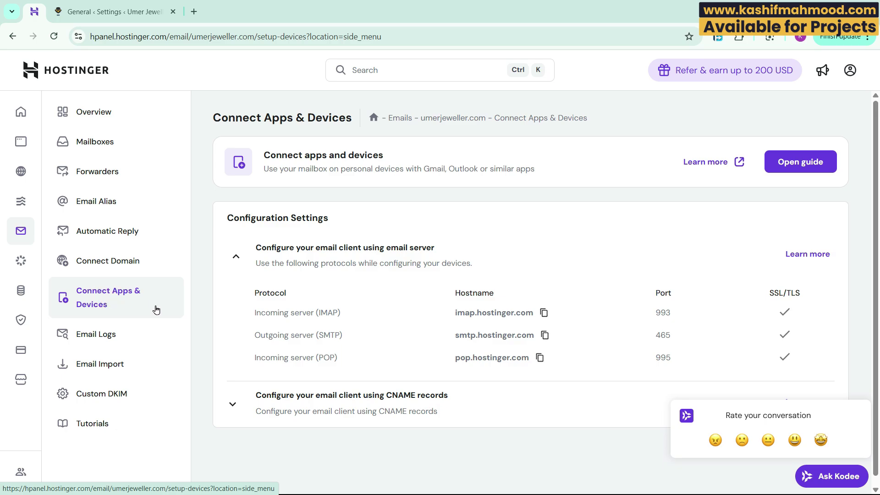
{"action": "left_click_drag", "start_coordinate": [452, 336], "coordinate": [536, 335]}
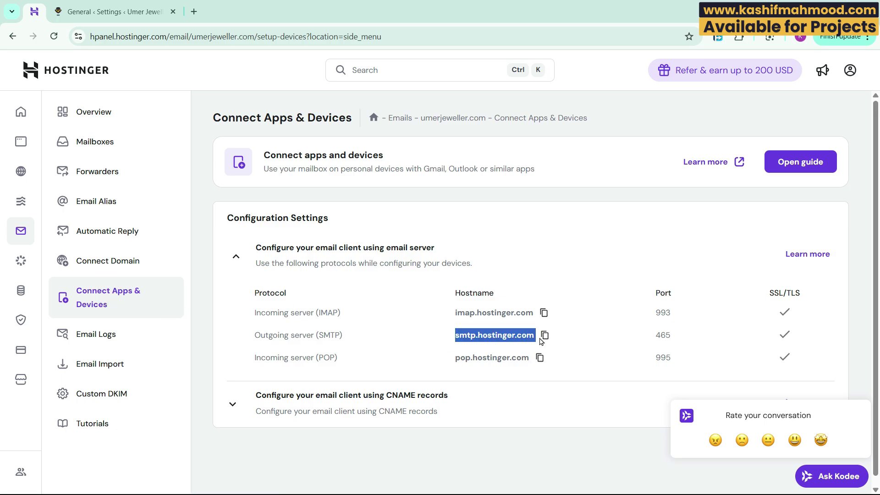
{"action": "left_click", "coordinate": [544, 335]}
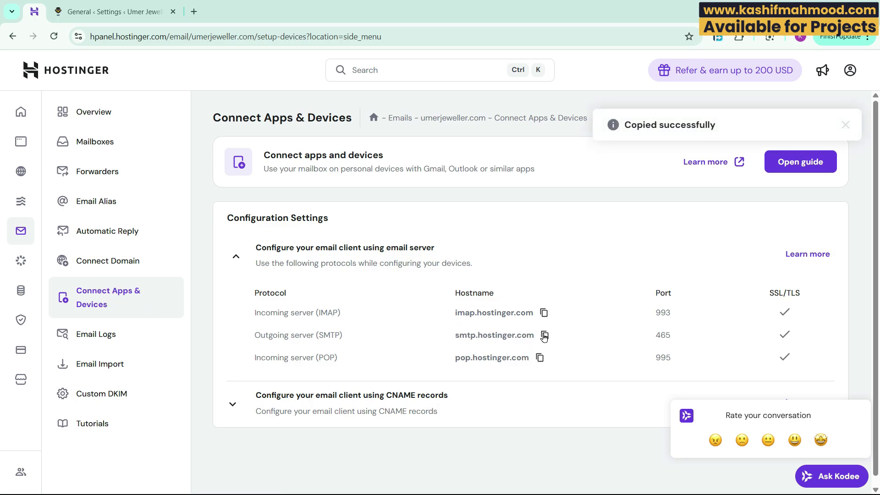
{"action": "left_click", "coordinate": [85, 14]}
{"action": "left_click_drag", "start_coordinate": [344, 295], "coordinate": [248, 297]}
{"action": "right_click", "coordinate": [249, 300]}
{"action": "left_click", "coordinate": [296, 265]}
Copy outgoing port 465 from Hostinger into the SMTP Port field
{"action": "key", "text": "ctrl+shift+Tab"}
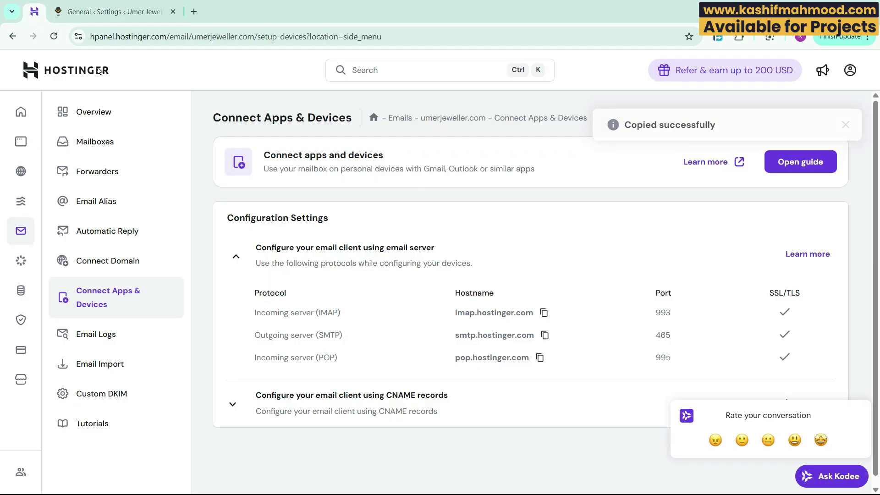
{"action": "double_click", "coordinate": [656, 336]}
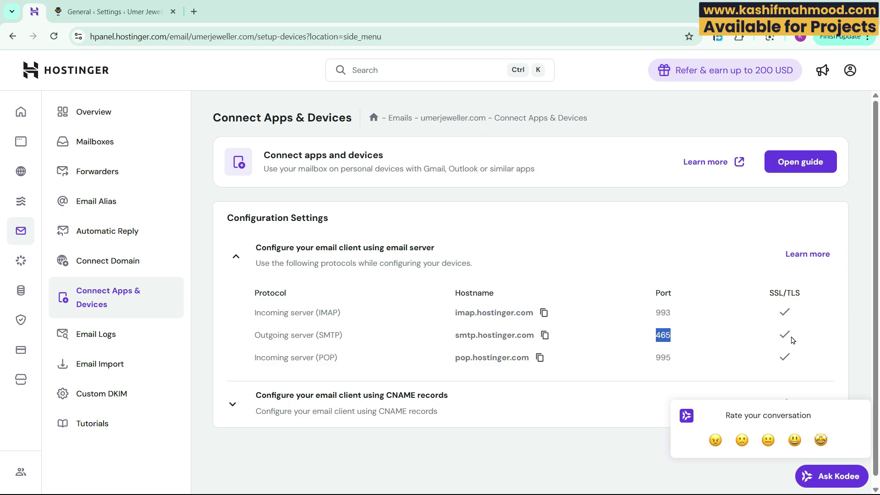
{"action": "right_click", "coordinate": [663, 335]}
{"action": "left_click", "coordinate": [700, 190]}
{"action": "key", "text": "ctrl+Tab"}
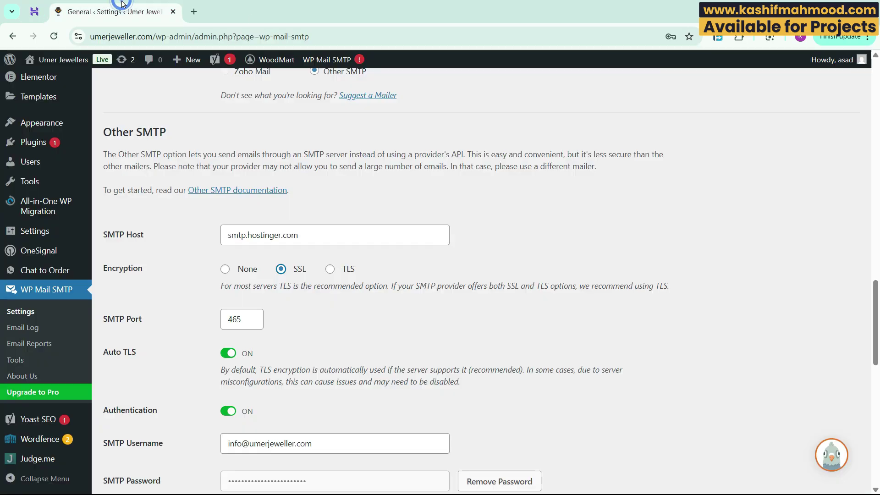
{"action": "double_click", "coordinate": [239, 319]}
{"action": "right_click", "coordinate": [239, 319]}
{"action": "left_click", "coordinate": [213, 321]}
Confirm Hostinger's SSL/TLS encryption setting and select the SMTP Username address
{"action": "key", "text": "ctrl+Tab"}
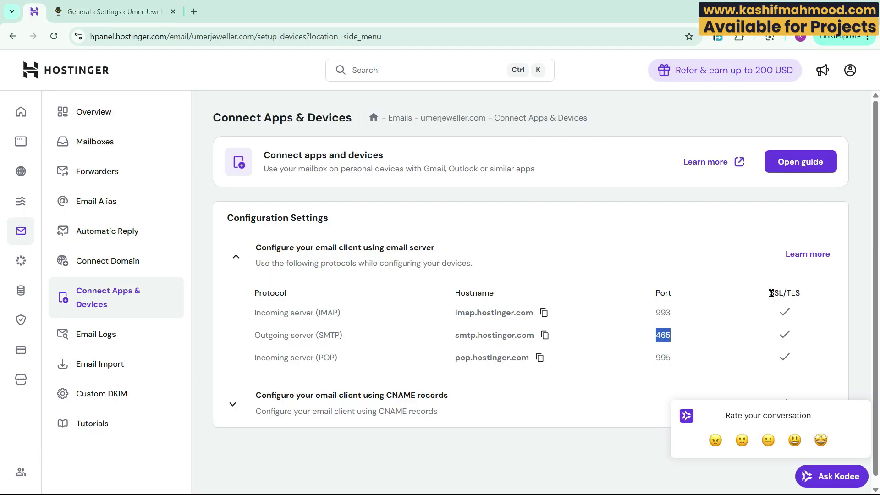
{"action": "left_click_drag", "start_coordinate": [769, 293], "coordinate": [804, 298]}
{"action": "key", "text": "ctrl+Tab"}
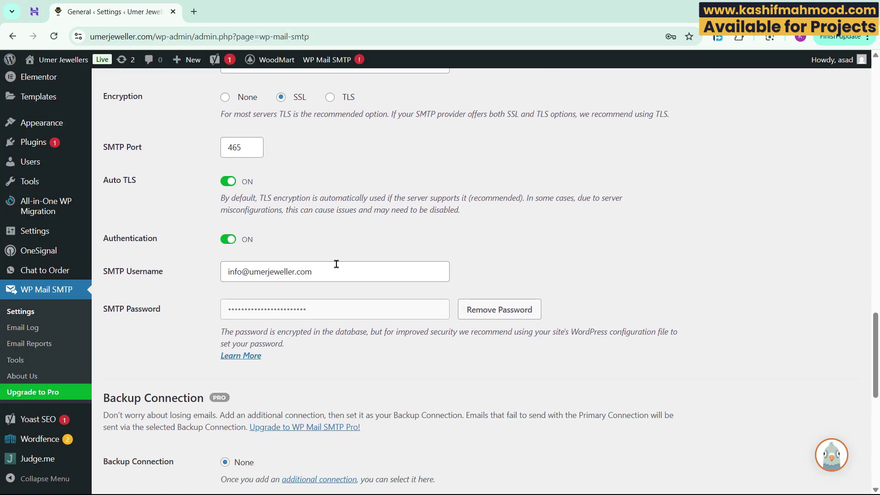
{"action": "left_click_drag", "start_coordinate": [335, 264], "coordinate": [195, 269]}
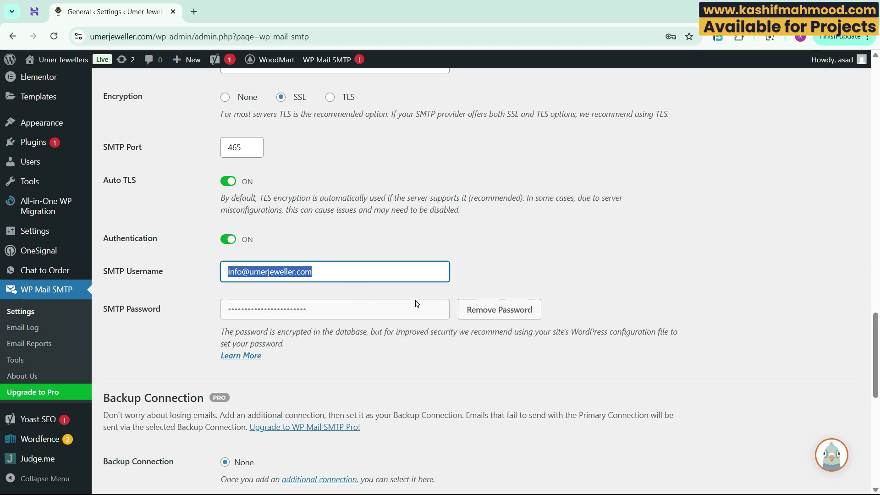
Replace the old SMTP password with the pasted mailbox password and save the settings
{"action": "left_click", "coordinate": [486, 311]}
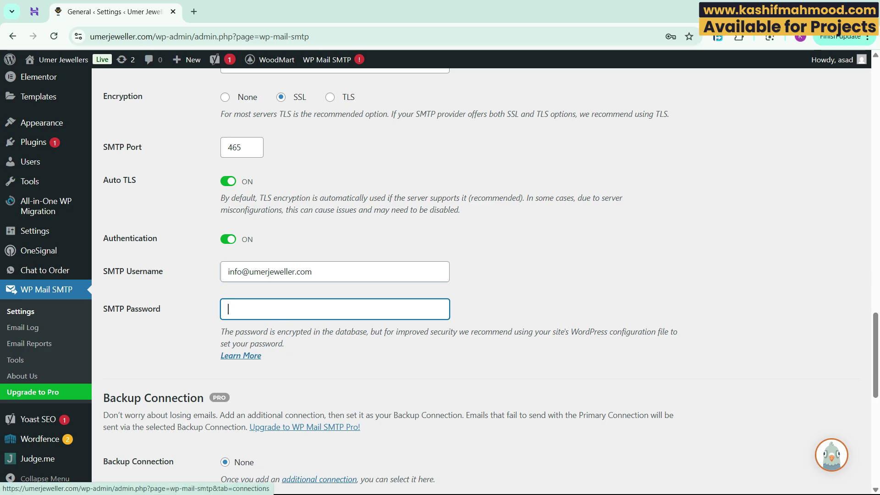
{"action": "key", "text": "ctrl+v"}
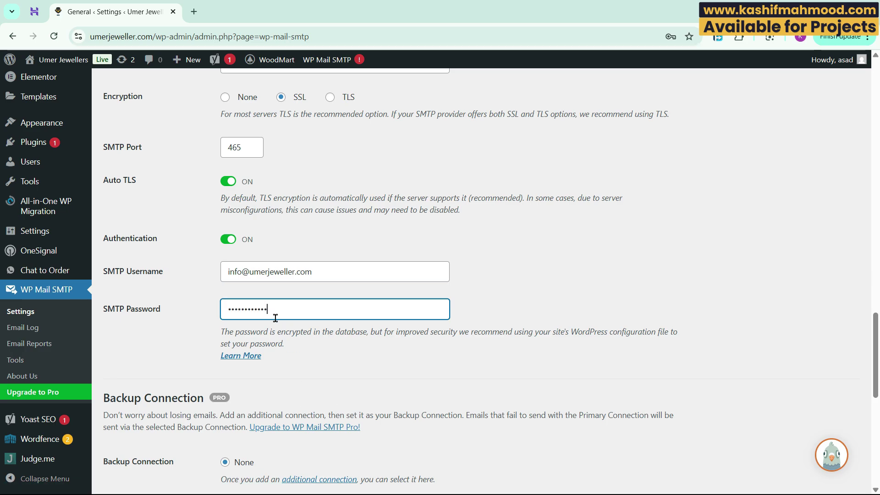
{"action": "scroll", "coordinate": [275, 318], "scroll_direction": "down", "scroll_amount": 5}
{"action": "left_click", "coordinate": [138, 241]}
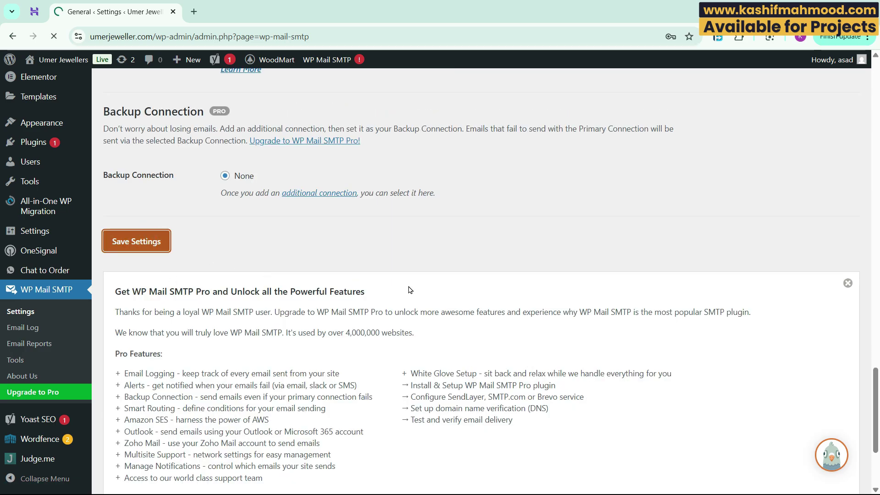
{"action": "scroll", "coordinate": [44, 302], "scroll_direction": "down", "scroll_amount": 6}
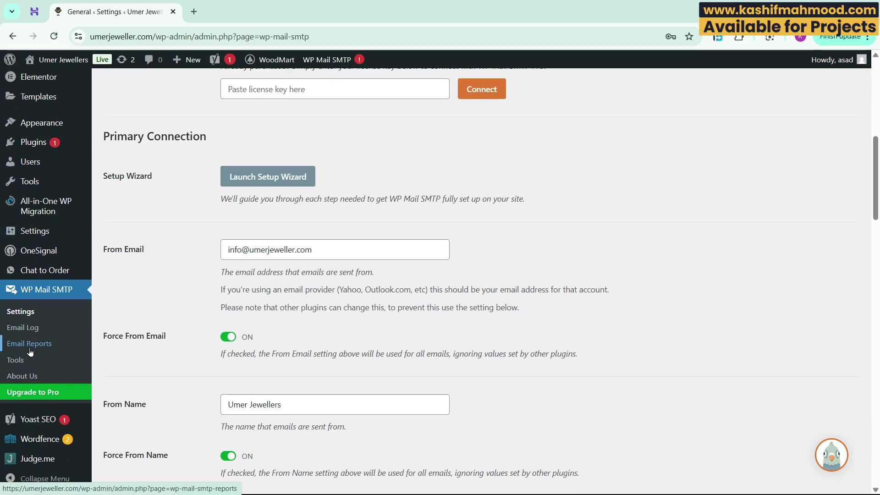
{"action": "left_click", "coordinate": [29, 365]}
{"action": "triple_click", "coordinate": [291, 262]}
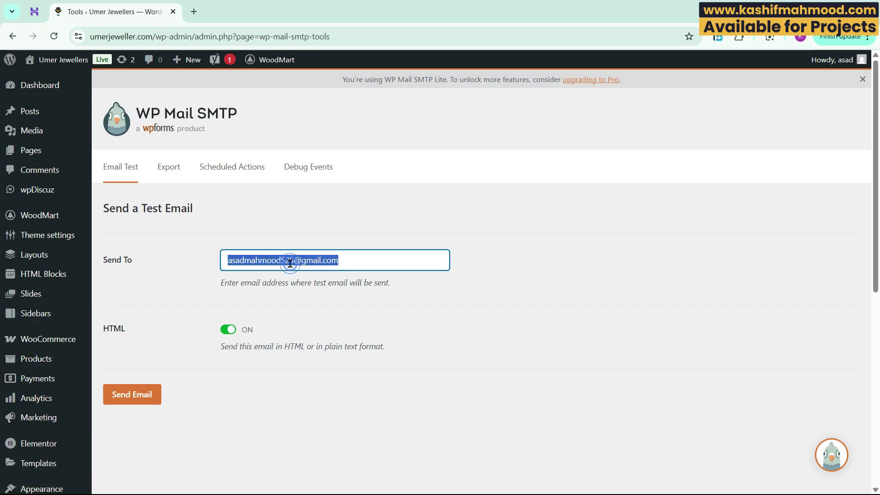
{"action": "type", "text": "rt"}
{"action": "key", "text": "BackSpace"}
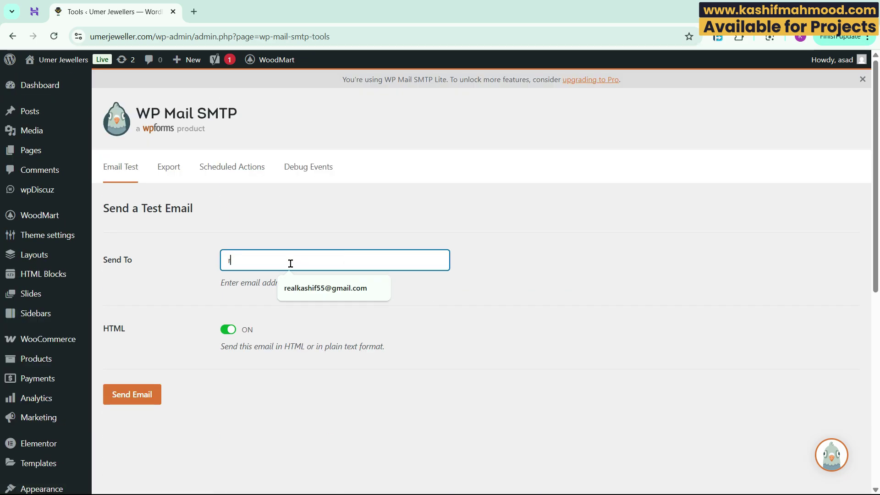
{"action": "left_click", "coordinate": [325, 288]}
{"action": "left_click", "coordinate": [134, 393]}
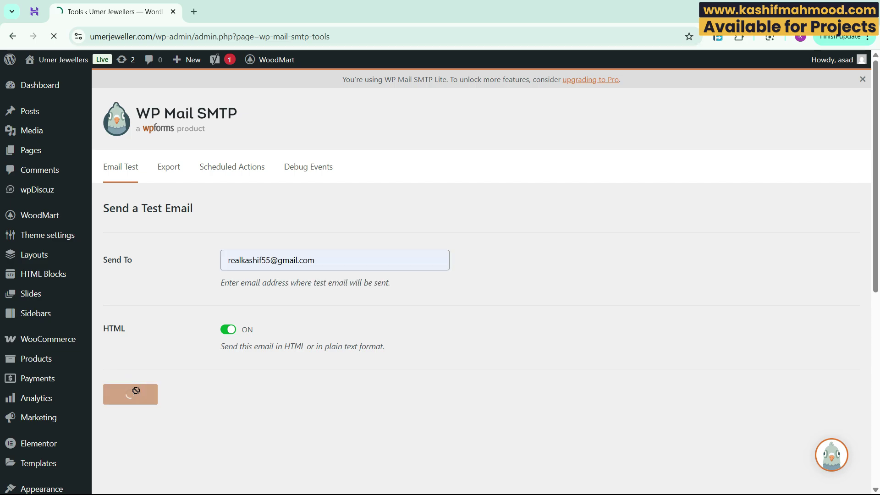
{"action": "scroll", "coordinate": [343, 385], "scroll_direction": "down", "scroll_amount": 2}
{"action": "left_click_drag", "start_coordinate": [282, 347], "coordinate": [722, 346]}
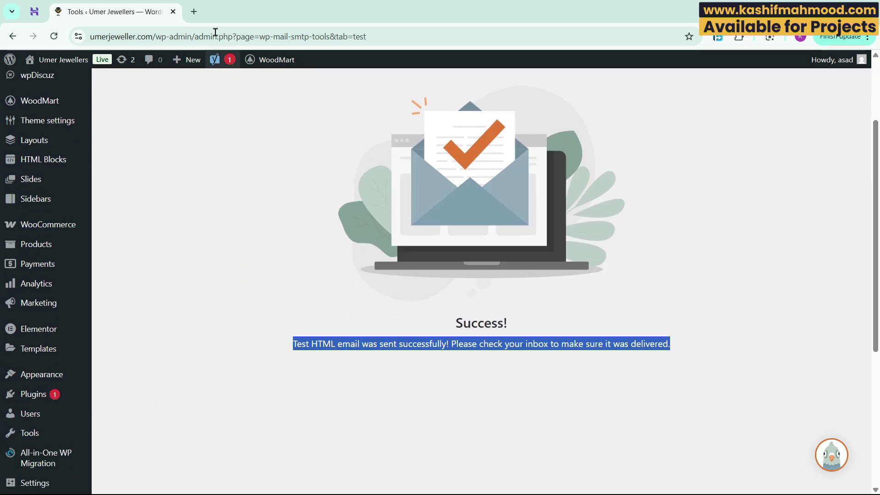
{"action": "key", "text": "ctrl+t"}
{"action": "type", "text": "g"}
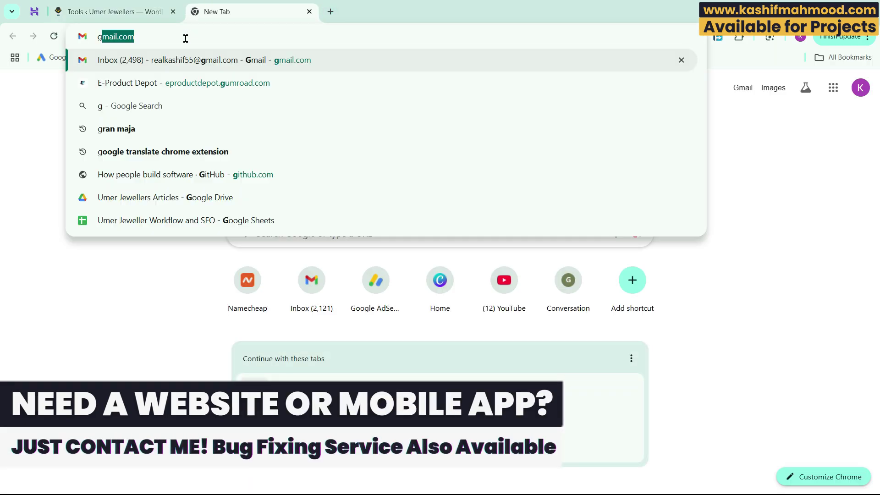
{"action": "key", "text": "Return"}
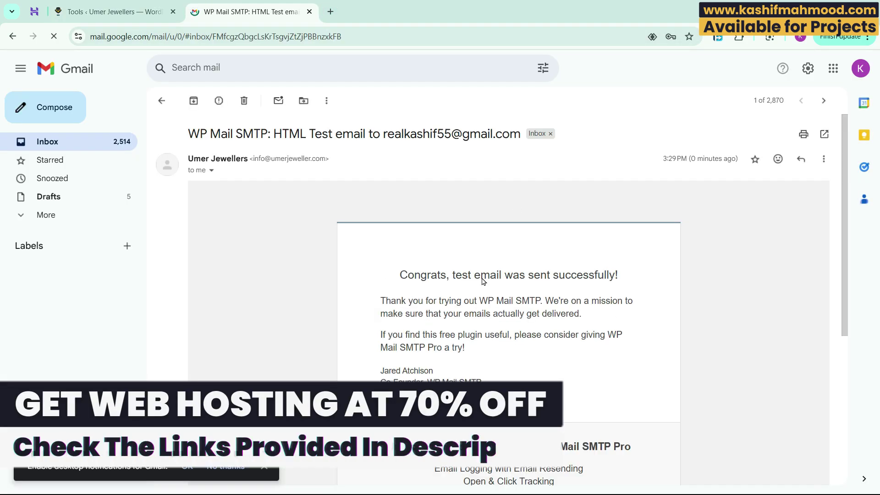
{"action": "scroll", "coordinate": [450, 310], "scroll_direction": "down", "scroll_amount": 3}
{"action": "mouse_move", "coordinate": [364, 212]}
{"action": "left_mouse_down"}
{"action": "mouse_move", "coordinate": [471, 213]}
{"action": "mouse_move", "coordinate": [525, 290]}
{"action": "left_mouse_up"}
{"action": "scroll", "coordinate": [329, 258], "scroll_direction": "up", "scroll_amount": 3}
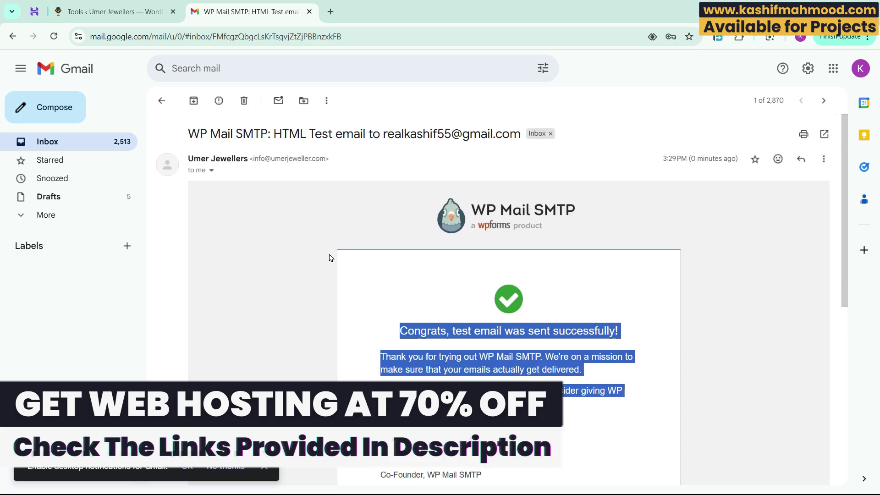
{"action": "left_click", "coordinate": [393, 291]}
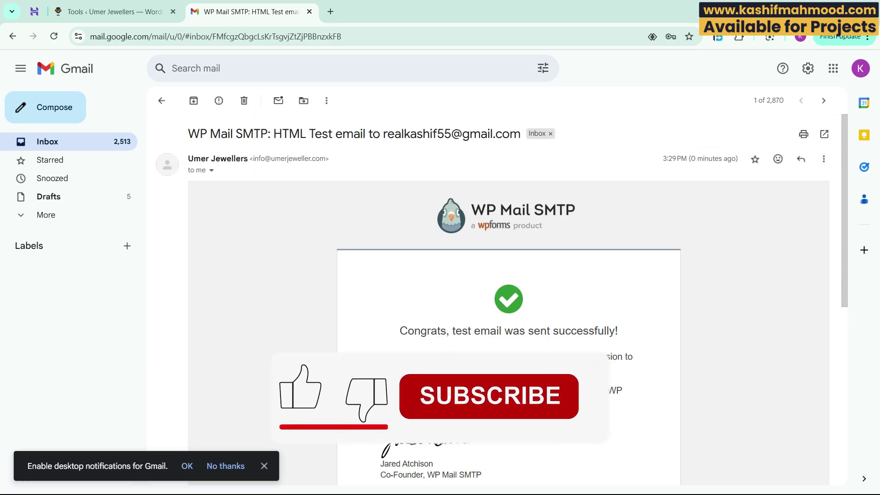
Open hPanel's Connect Domain page and verify all three email records show Connected
{"action": "key", "text": "ctrl+1"}
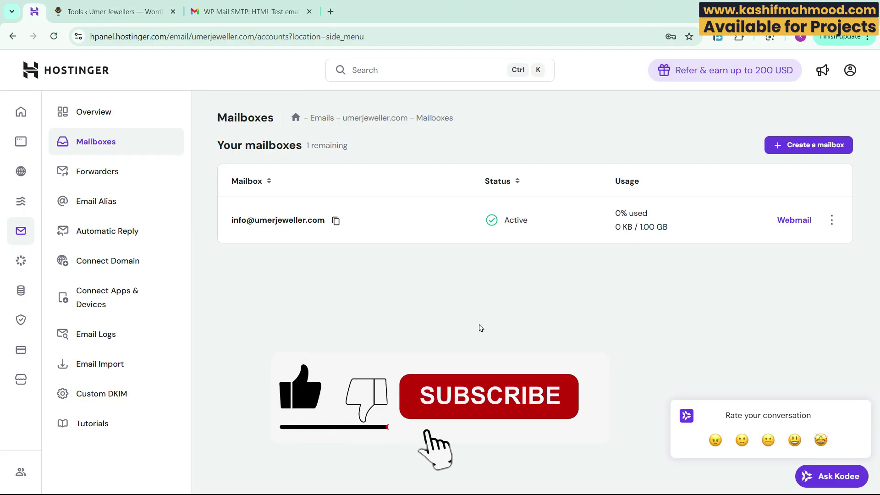
{"action": "left_click", "coordinate": [86, 111]}
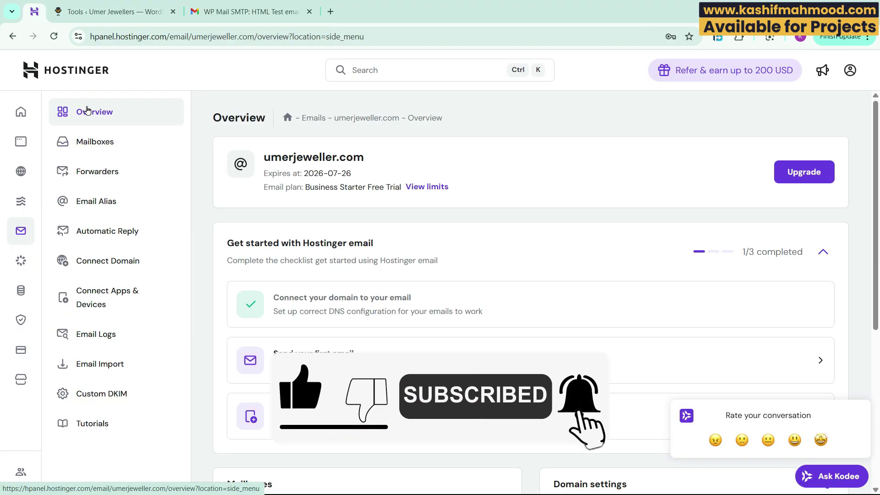
{"action": "left_click", "coordinate": [95, 141]}
{"action": "left_click", "coordinate": [94, 266]}
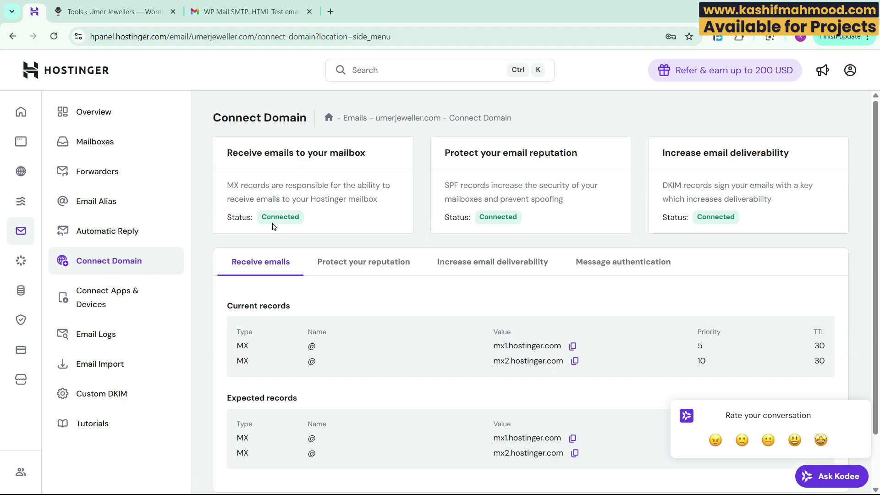
{"action": "left_click_drag", "start_coordinate": [262, 217], "coordinate": [800, 221]}
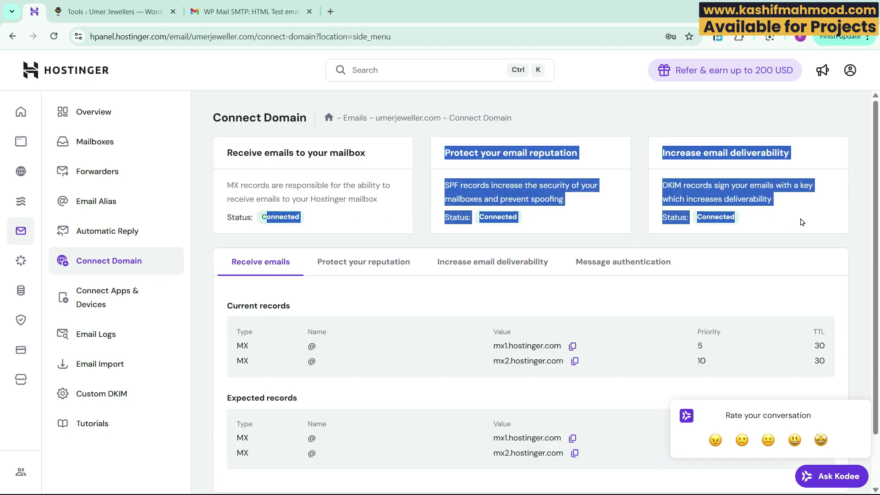
{"action": "left_click", "coordinate": [801, 221]}
{"action": "scroll", "coordinate": [356, 266], "scroll_direction": "down", "scroll_amount": 1}
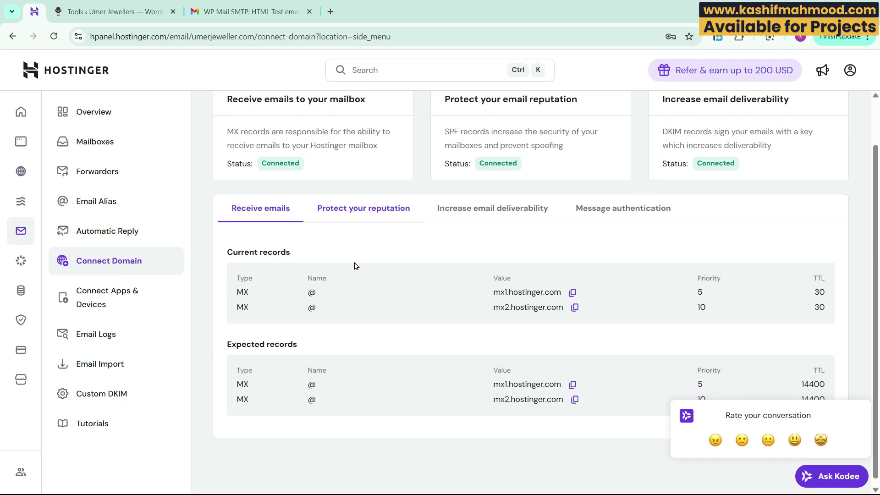
{"action": "mouse_move", "coordinate": [493, 285]}
{"action": "left_mouse_down"}
{"action": "mouse_move", "coordinate": [591, 301]}
{"action": "mouse_move", "coordinate": [538, 296]}
{"action": "left_mouse_up"}
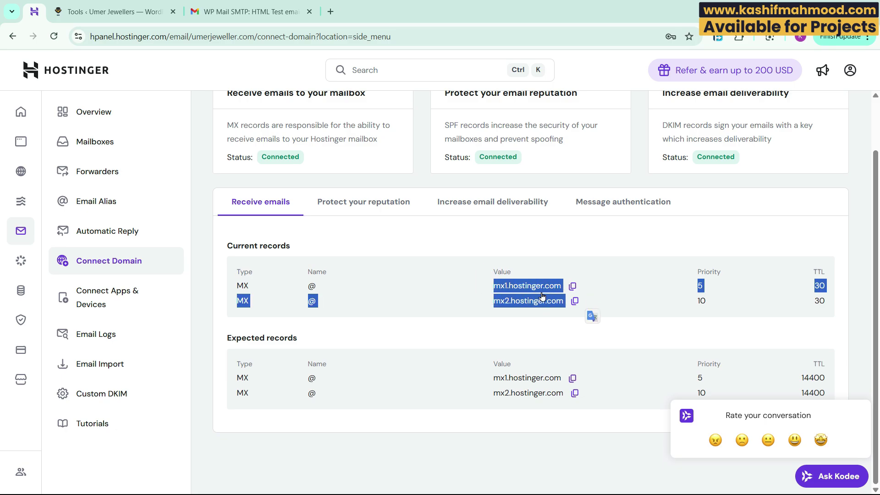
Review the reputation, deliverability and authentication records for umerjeweller.com
{"action": "left_click", "coordinate": [371, 208]}
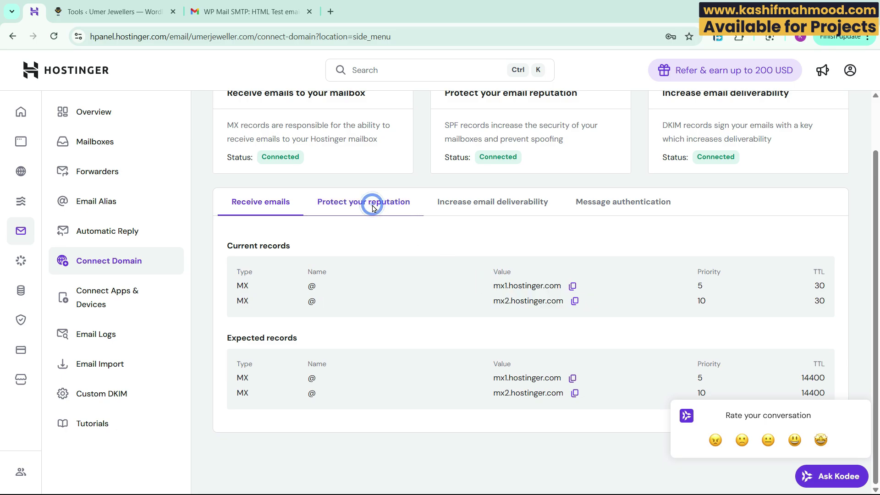
{"action": "left_click", "coordinate": [500, 238]}
{"action": "left_click", "coordinate": [631, 208]}
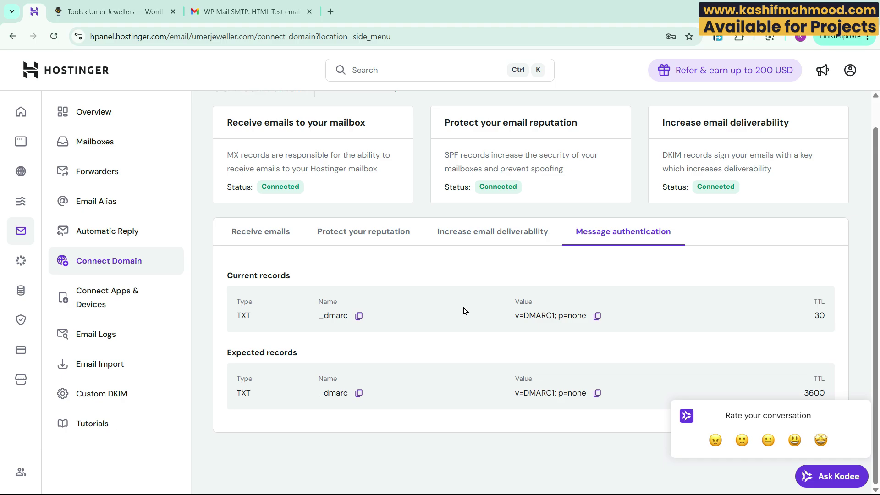
{"action": "left_click", "coordinate": [111, 10]}
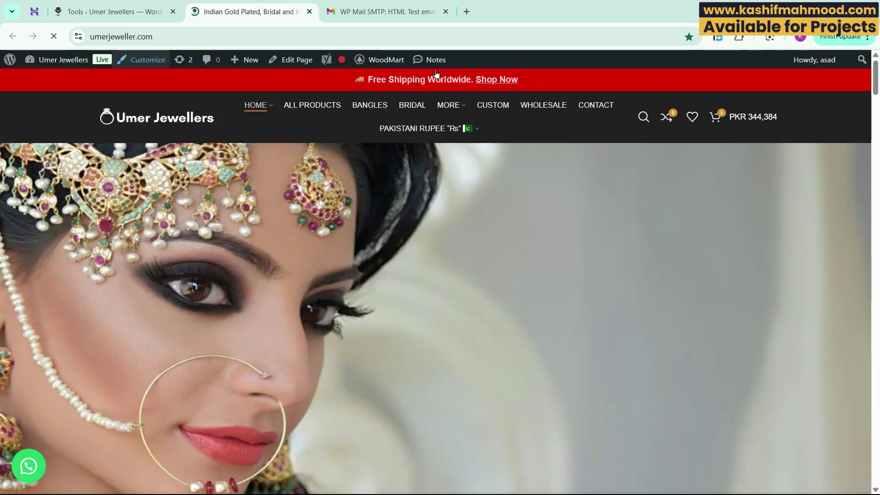
Submit the Umer Jewellers contact form with saved details and a message, and confirm it succeeded
{"action": "left_click", "coordinate": [247, 11]}
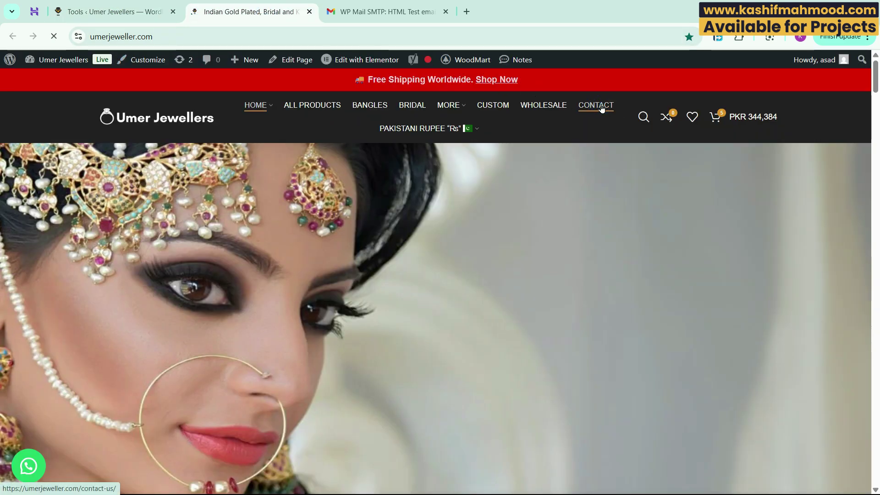
{"action": "left_click", "coordinate": [595, 105]}
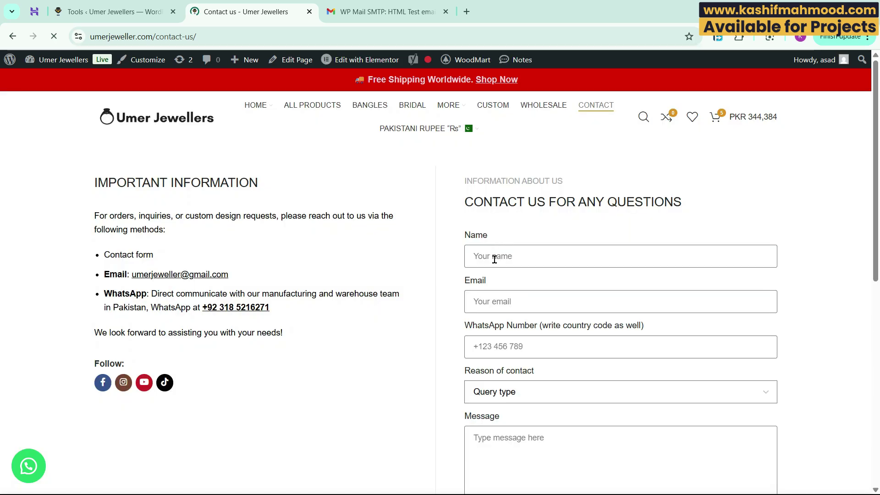
{"action": "left_click", "coordinate": [492, 256]}
{"action": "left_click", "coordinate": [534, 285]}
{"action": "left_click", "coordinate": [536, 448]}
{"action": "type", "text": "test"}
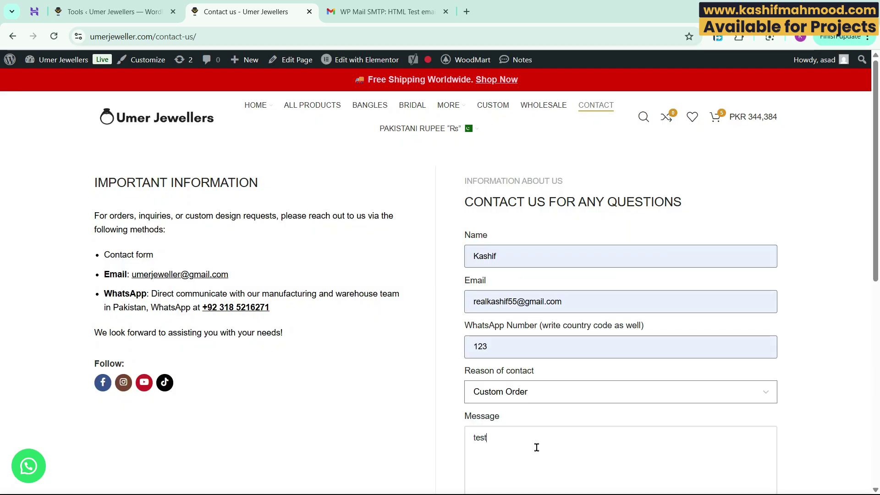
{"action": "scroll", "coordinate": [479, 372], "scroll_direction": "down", "scroll_amount": 2}
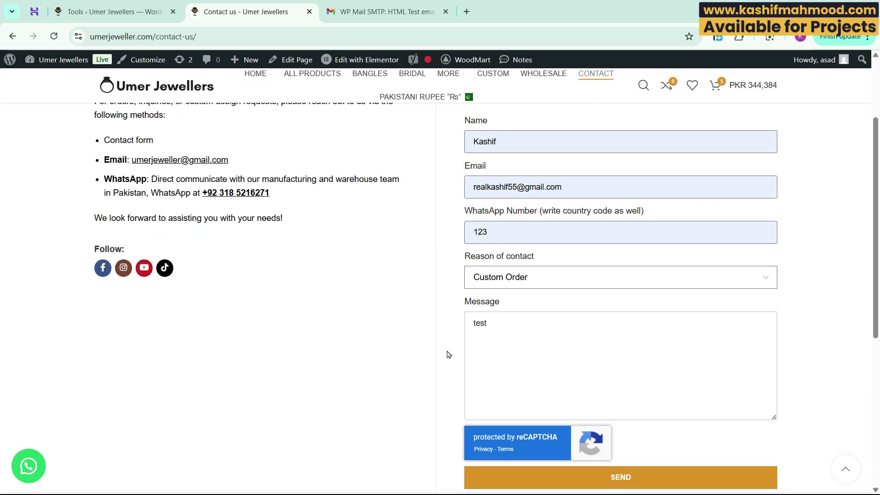
{"action": "scroll", "coordinate": [634, 372], "scroll_direction": "down", "scroll_amount": 2}
{"action": "left_click", "coordinate": [629, 367]}
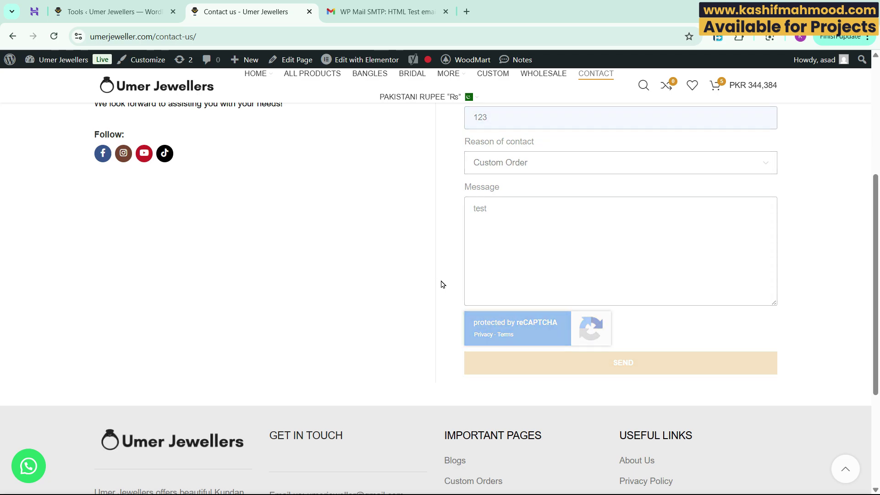
{"action": "left_click_drag", "start_coordinate": [473, 385], "coordinate": [633, 393]}
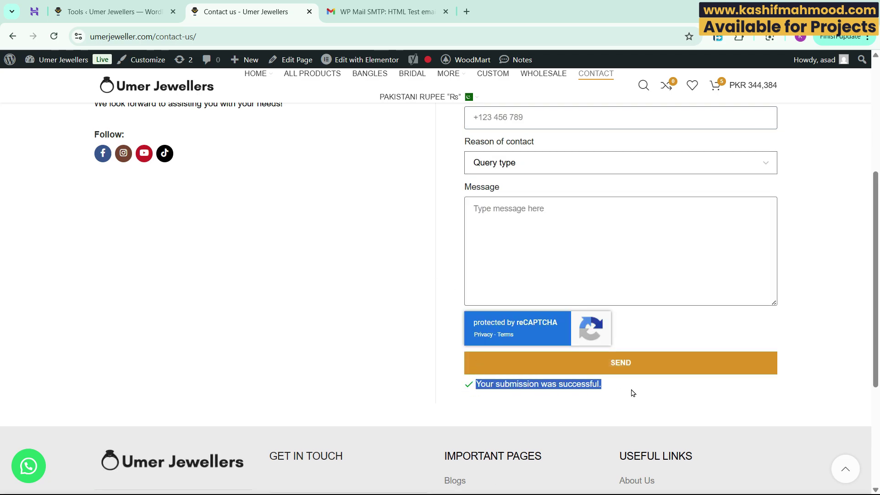